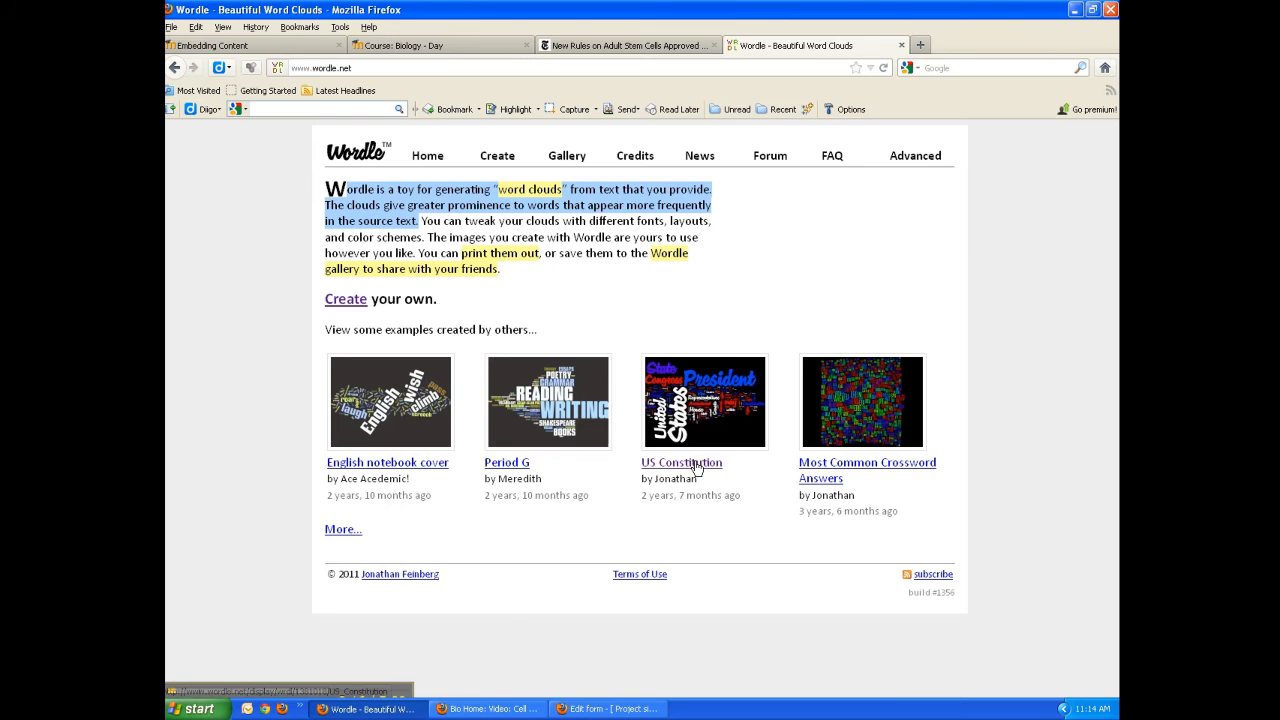
# Step: Open the US Constitution example word cloud to view it
pyautogui.click(690, 463)
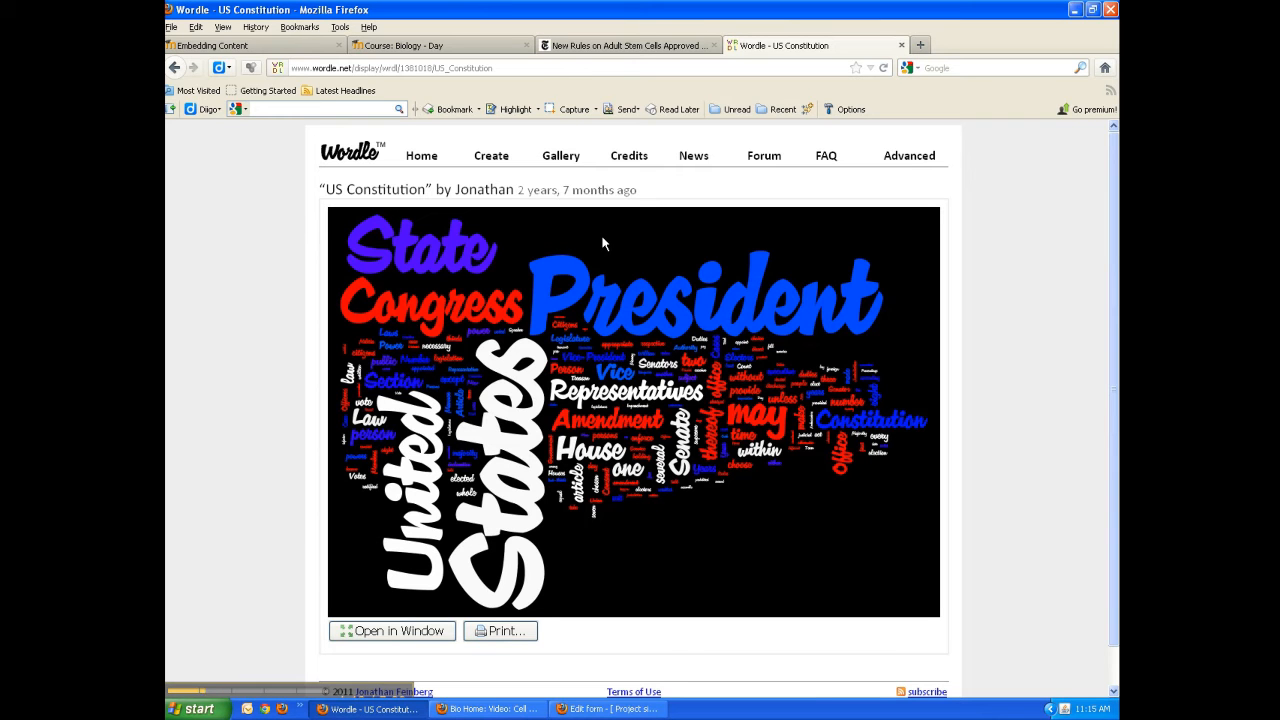
# Step: Open the print version of the New York Times article on Texas stem cell rules and copy its full text
pyautogui.click(625, 45)
pyautogui.scroll(2, 530, 387)
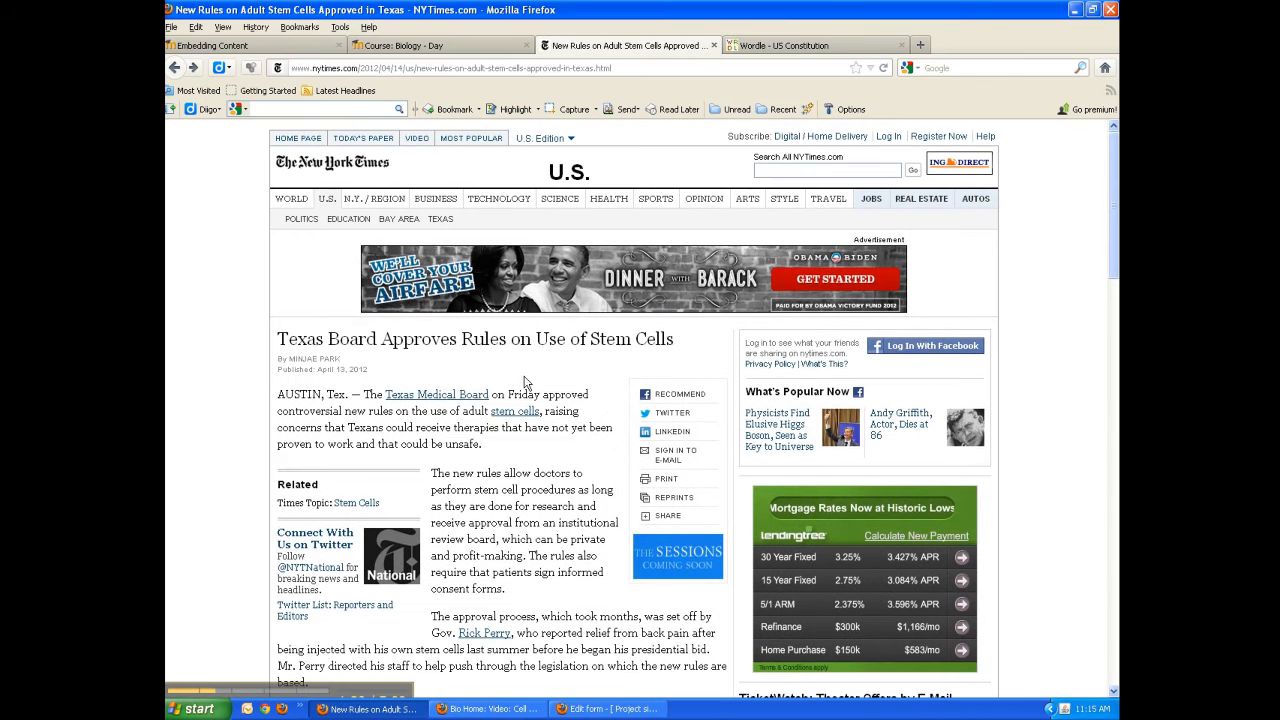
pyautogui.scroll(-2, 593, 398)
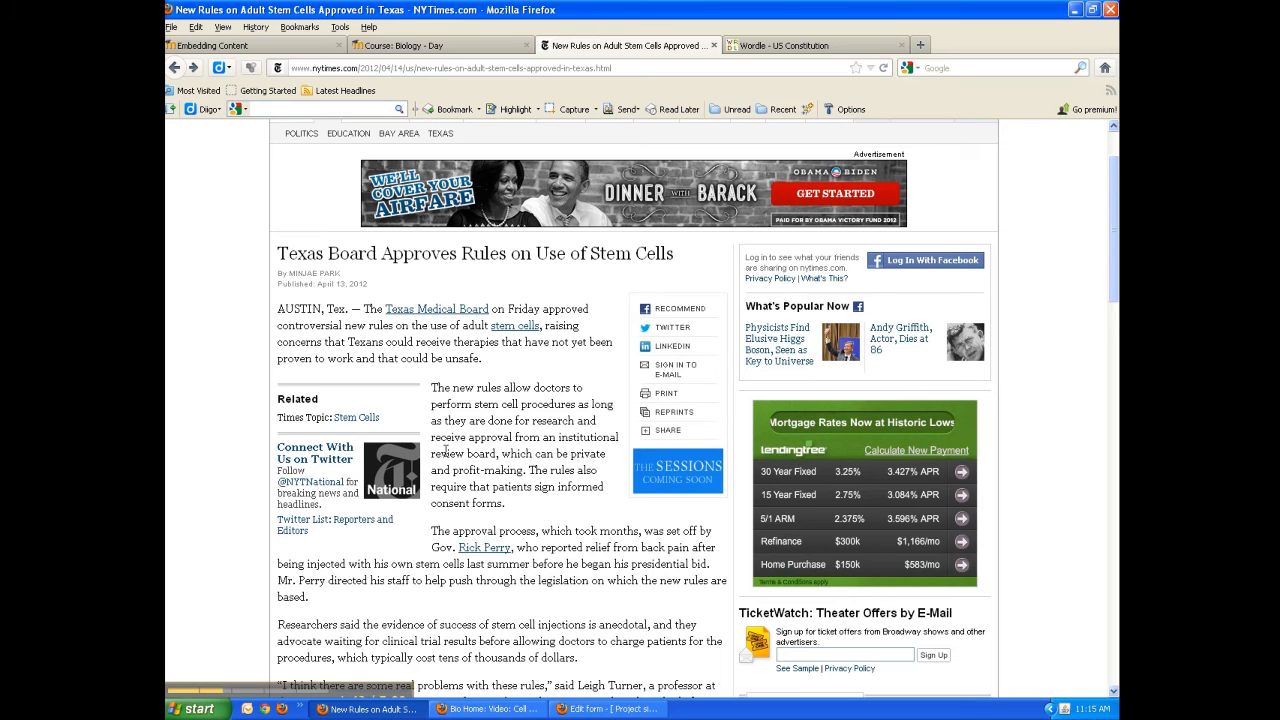
pyautogui.click(666, 396)
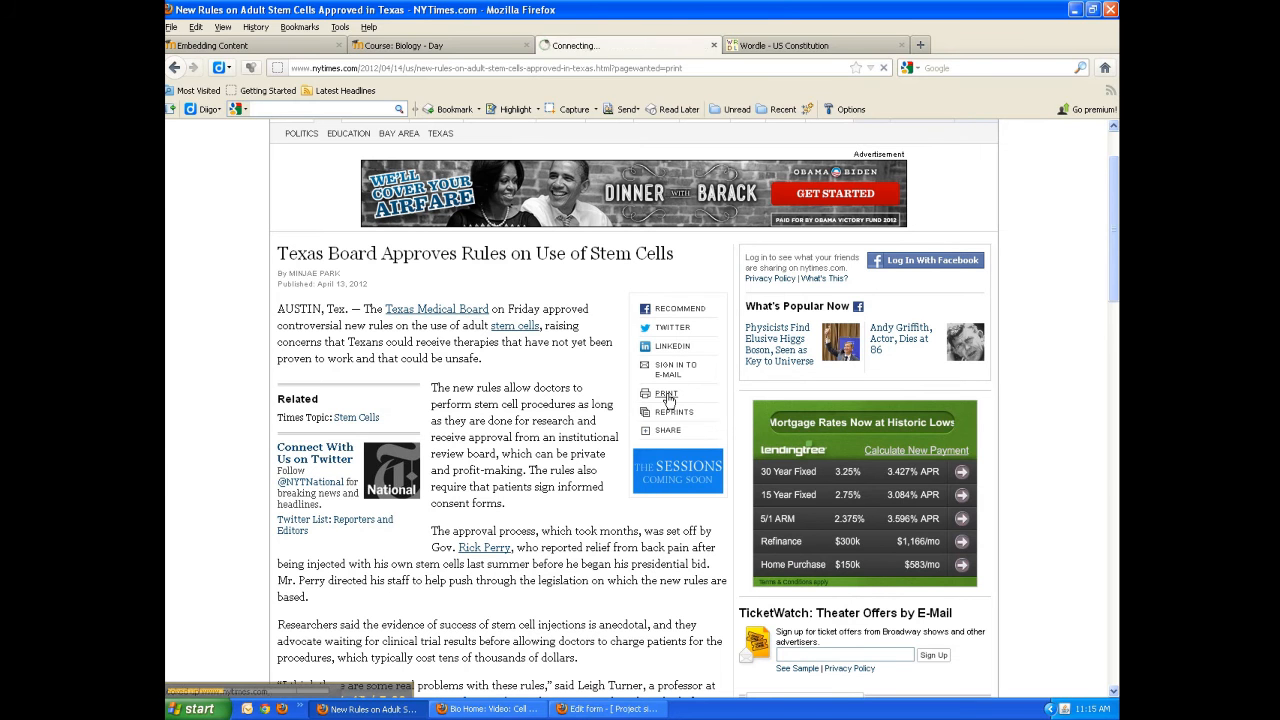
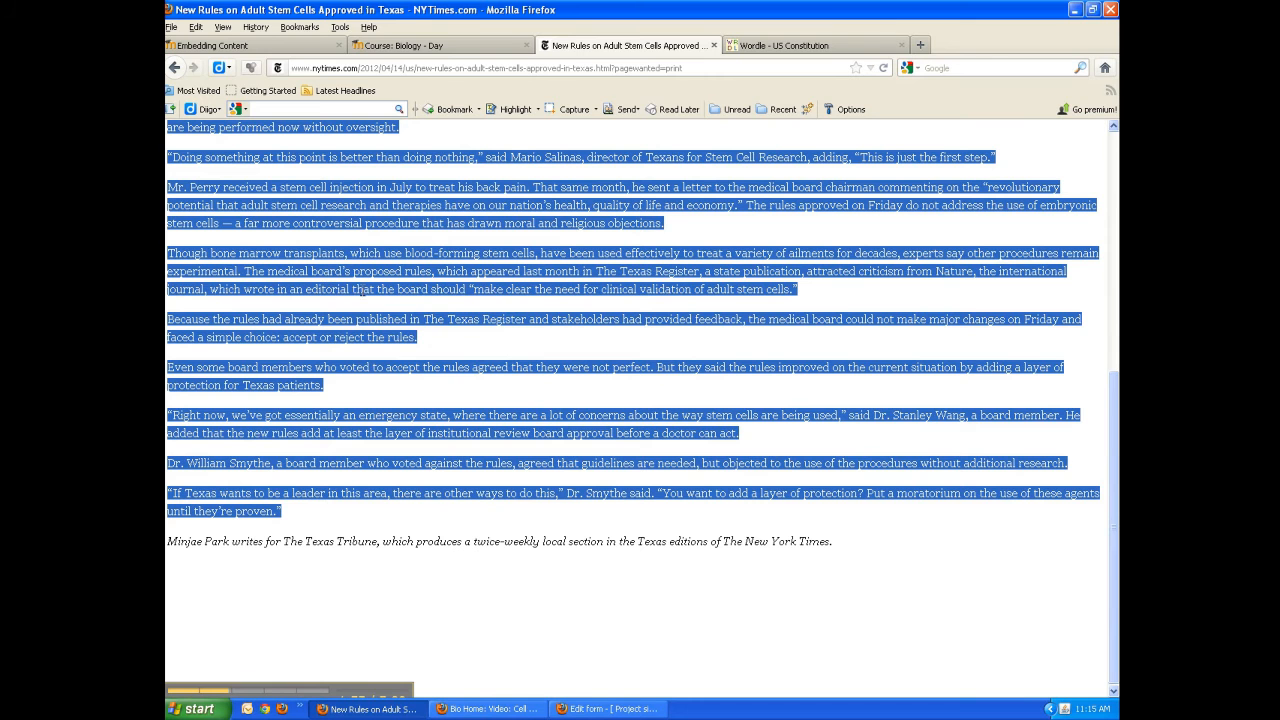
pyautogui.rightClick(400, 281)
pyautogui.click(407, 286)
# Step: Create a new Wordle word cloud from the copied article text
pyautogui.click(768, 47)
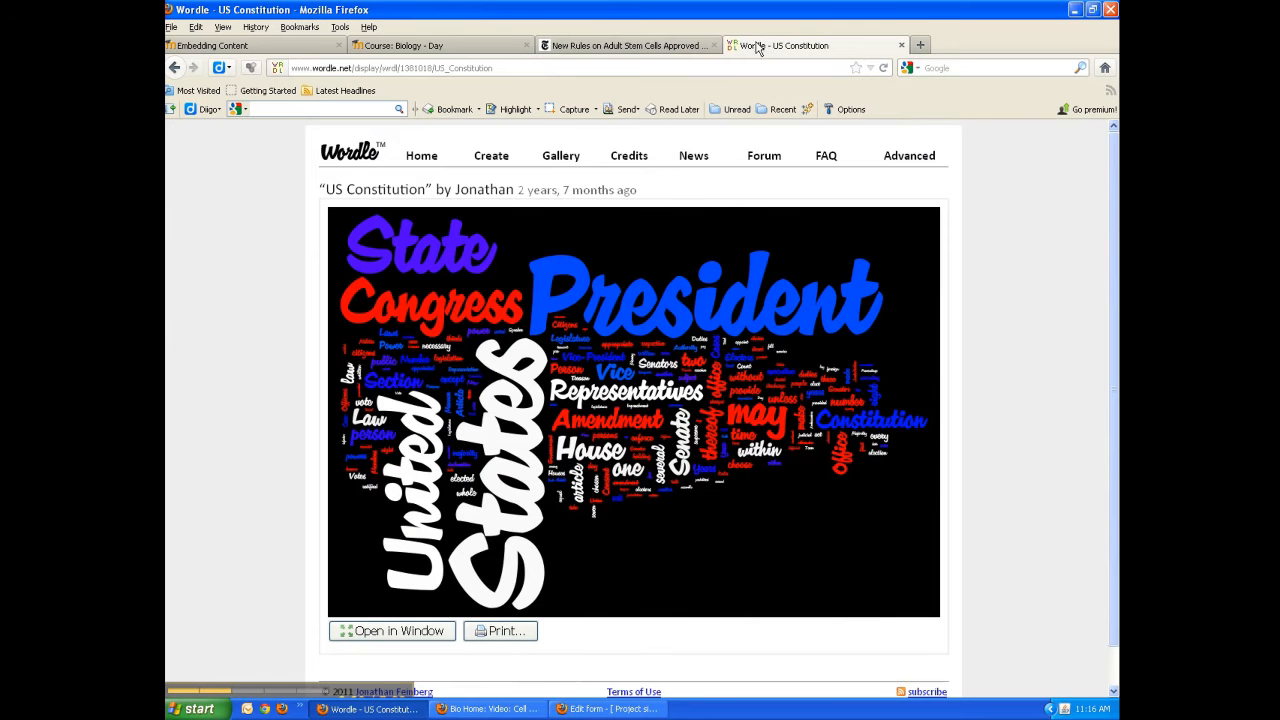
pyautogui.click(485, 158)
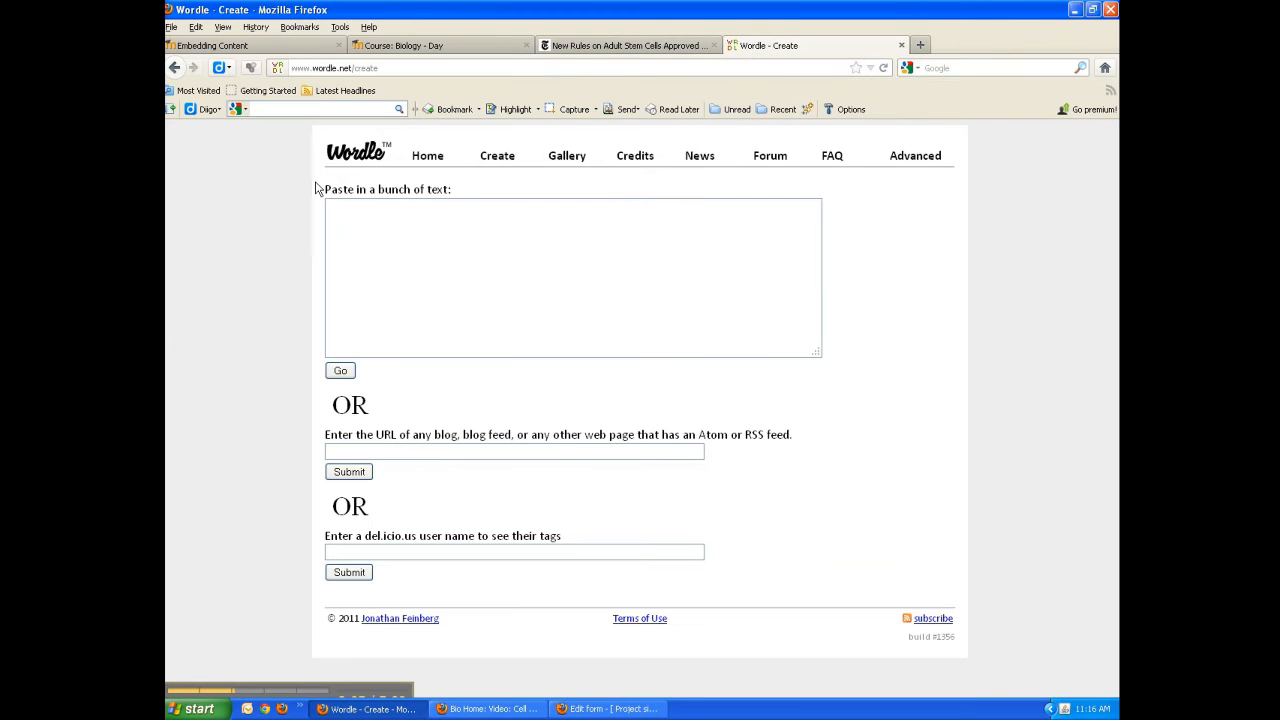
pyautogui.rightClick(398, 216)
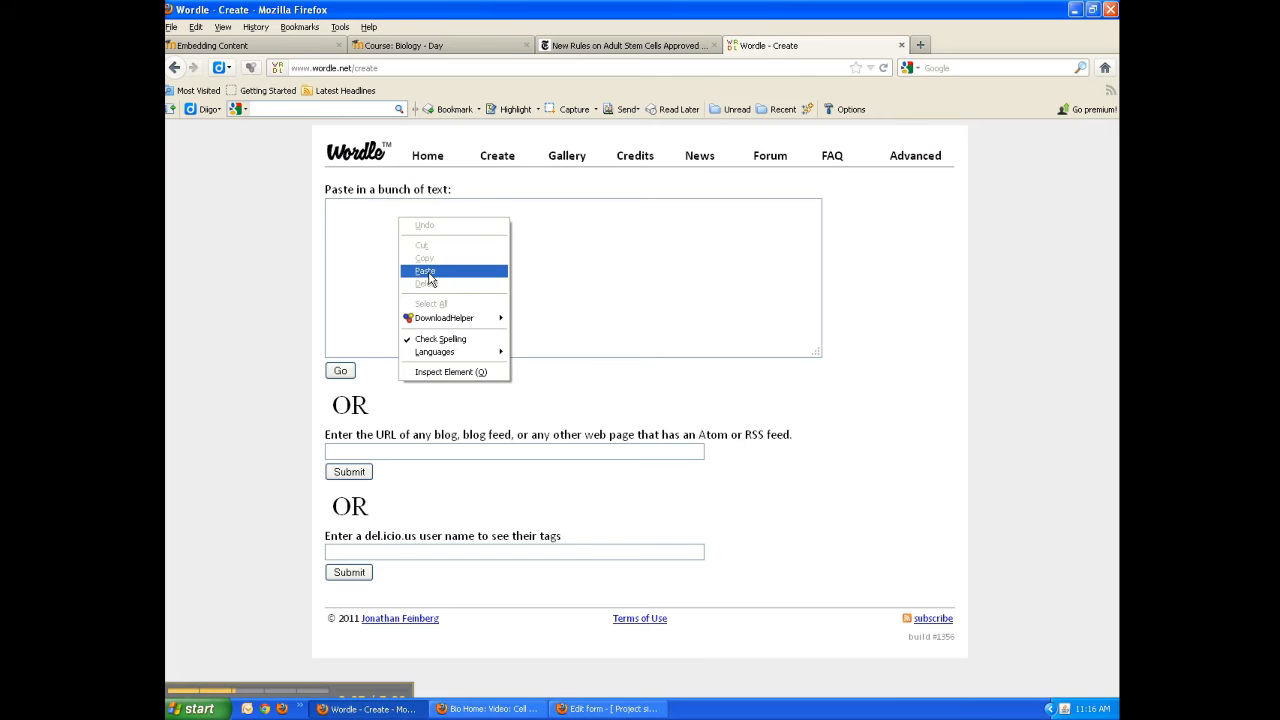
pyautogui.click(426, 271)
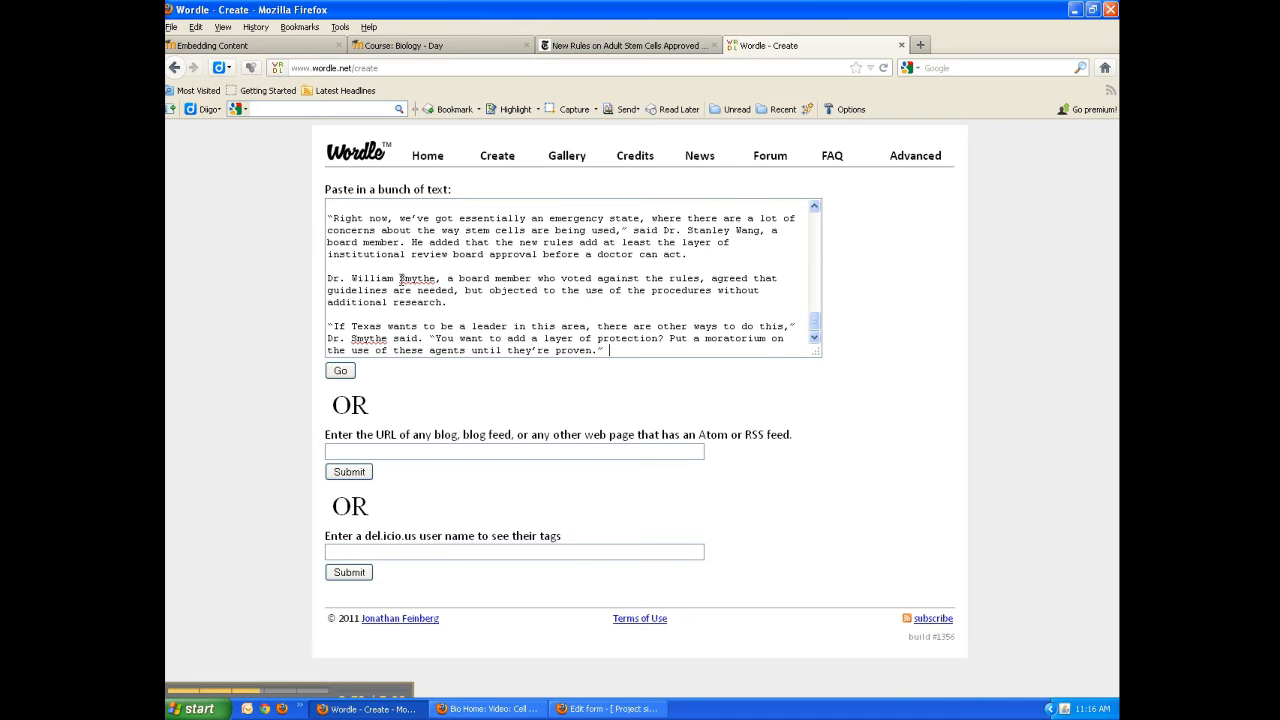
pyautogui.click(341, 371)
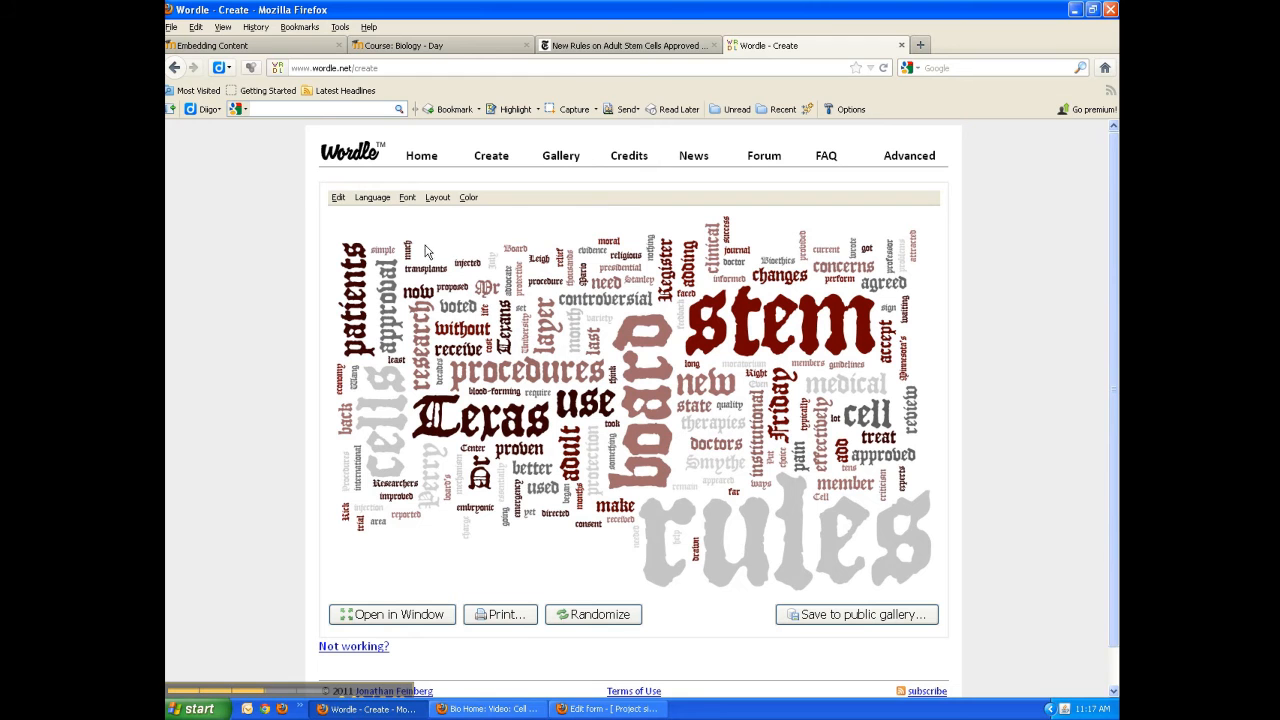
pyautogui.click(339, 199)
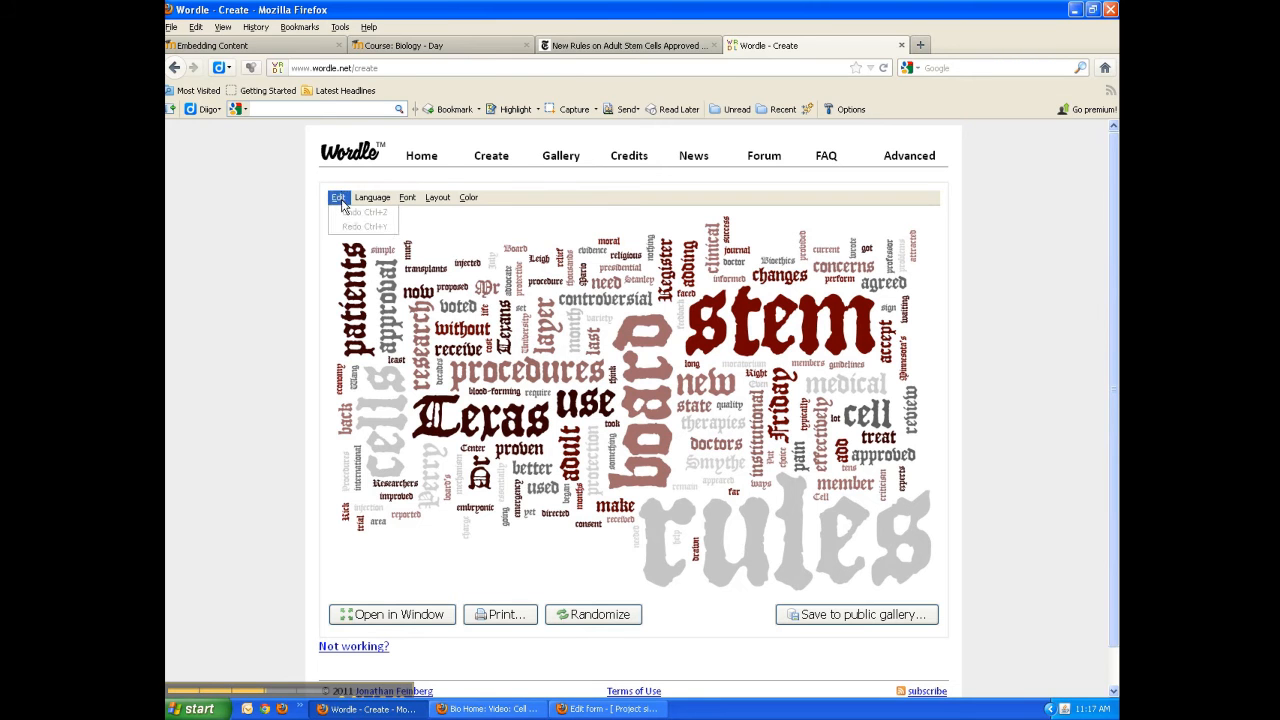
pyautogui.moveTo(375, 200)
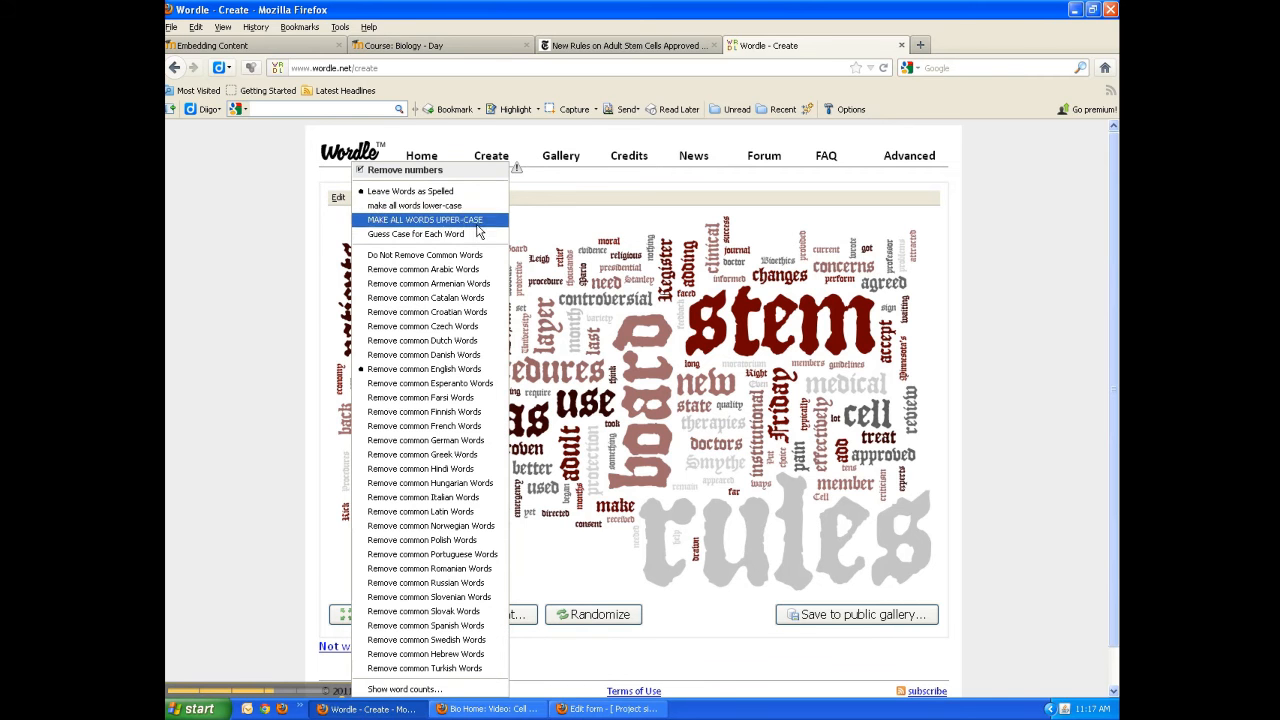
pyautogui.click(341, 199)
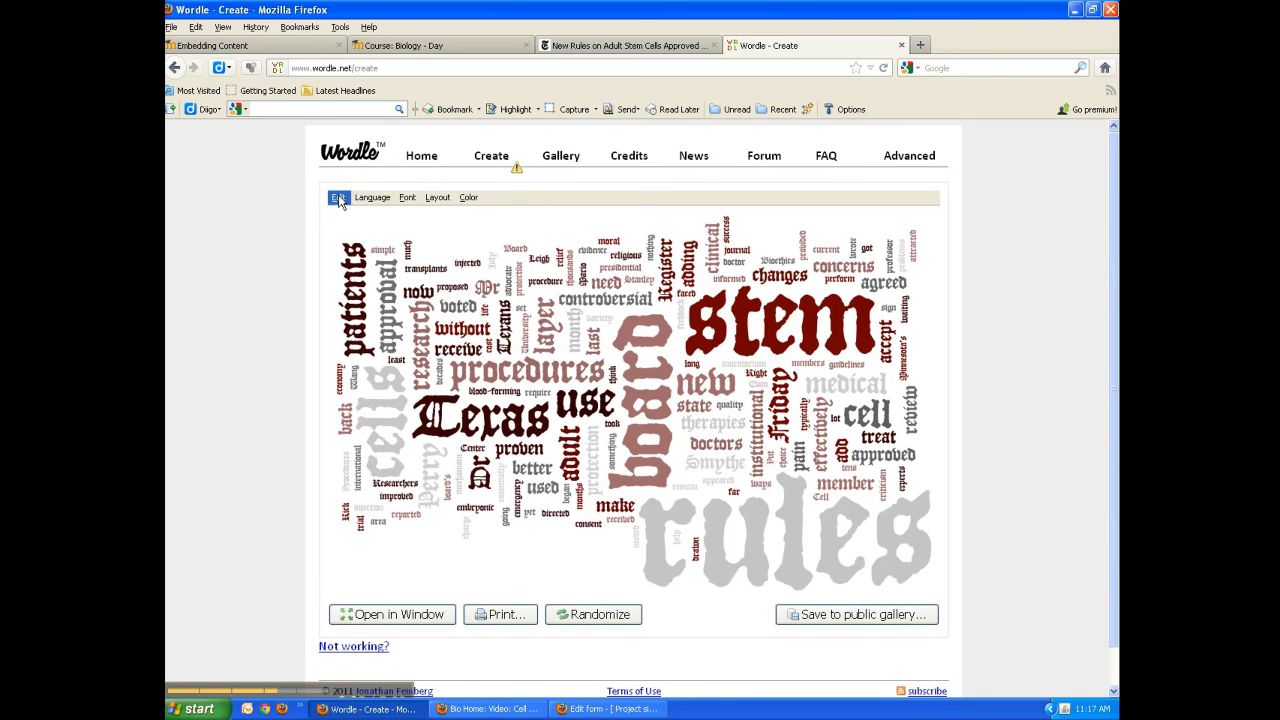
# Step: Change the word cloud's font to a plain condensed sans-serif and recolor it with the Blue Meets Orange palette
pyautogui.click(409, 199)
pyautogui.click(448, 320)
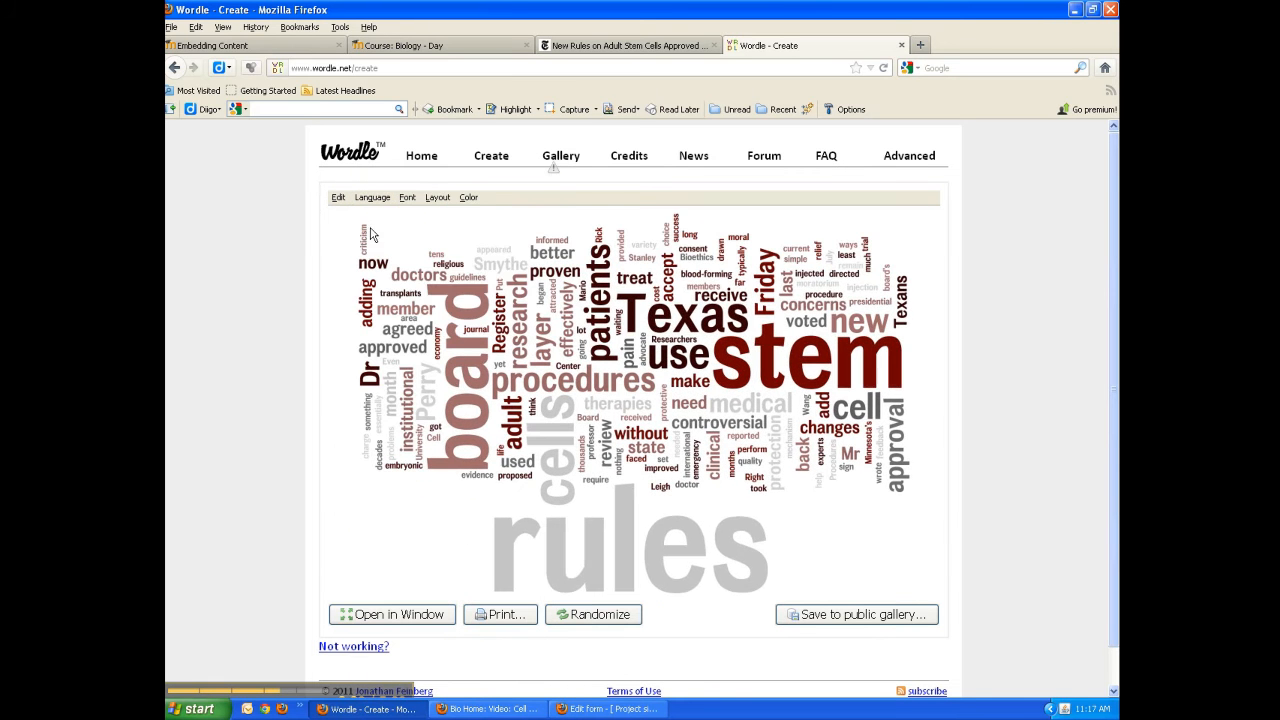
pyautogui.click(438, 198)
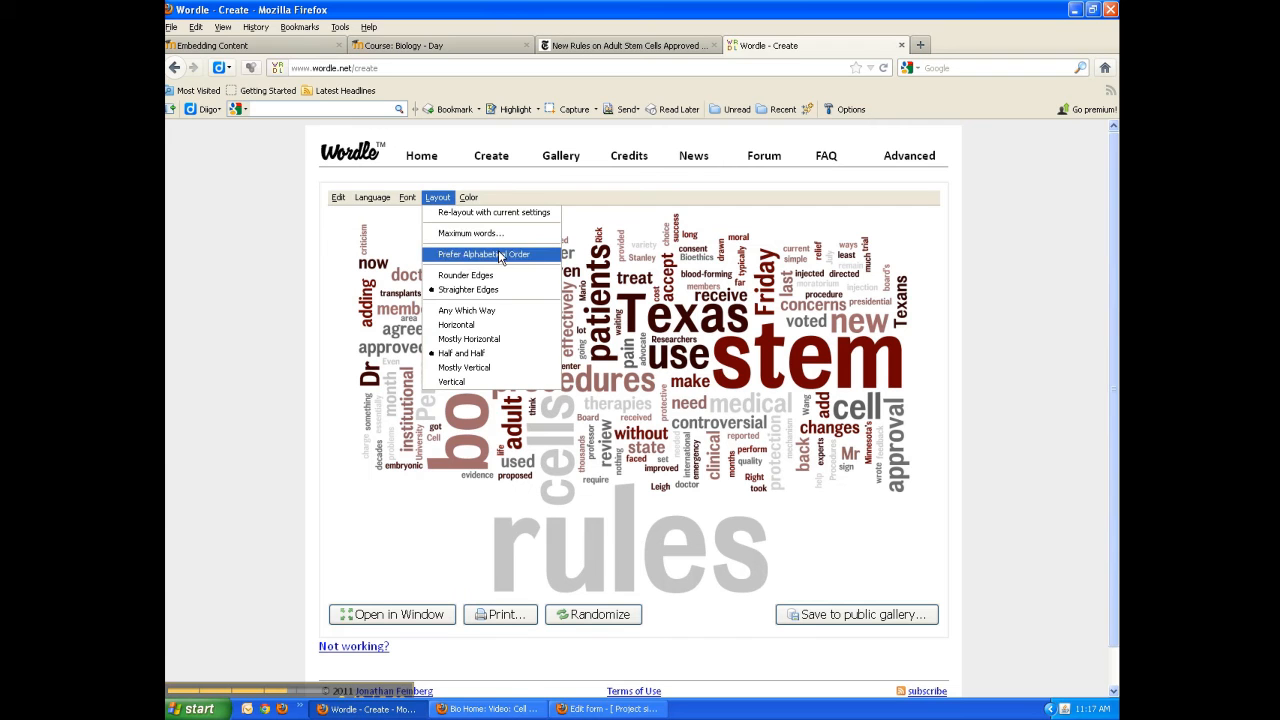
pyautogui.moveTo(468, 198)
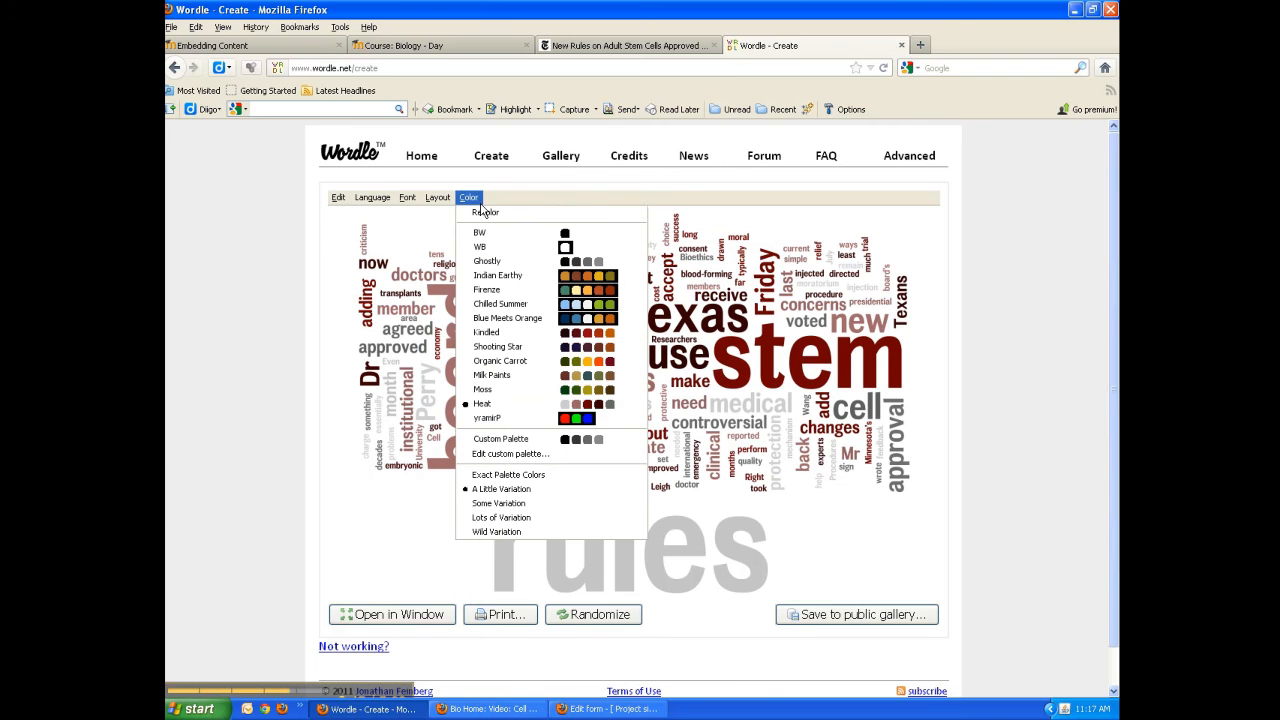
pyautogui.click(505, 318)
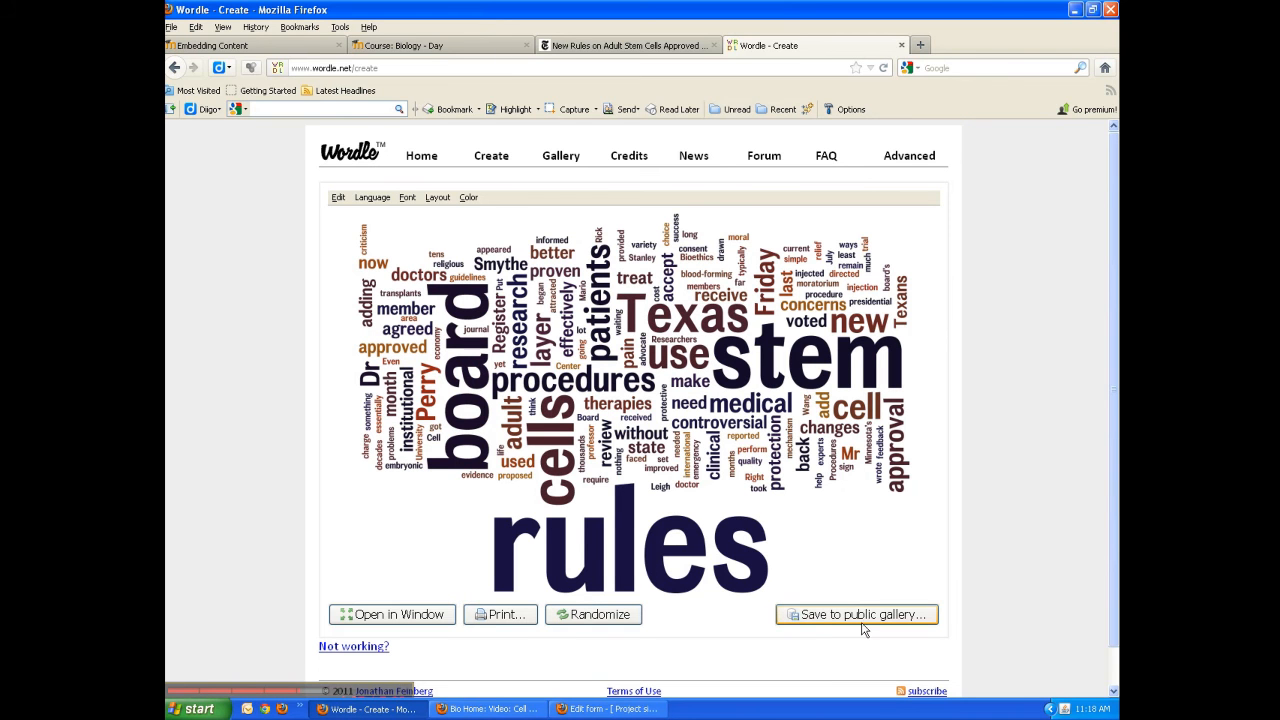
# Step: Save the word cloud to the public gallery with the title "Stem Cell Wordle"
pyautogui.click(810, 616)
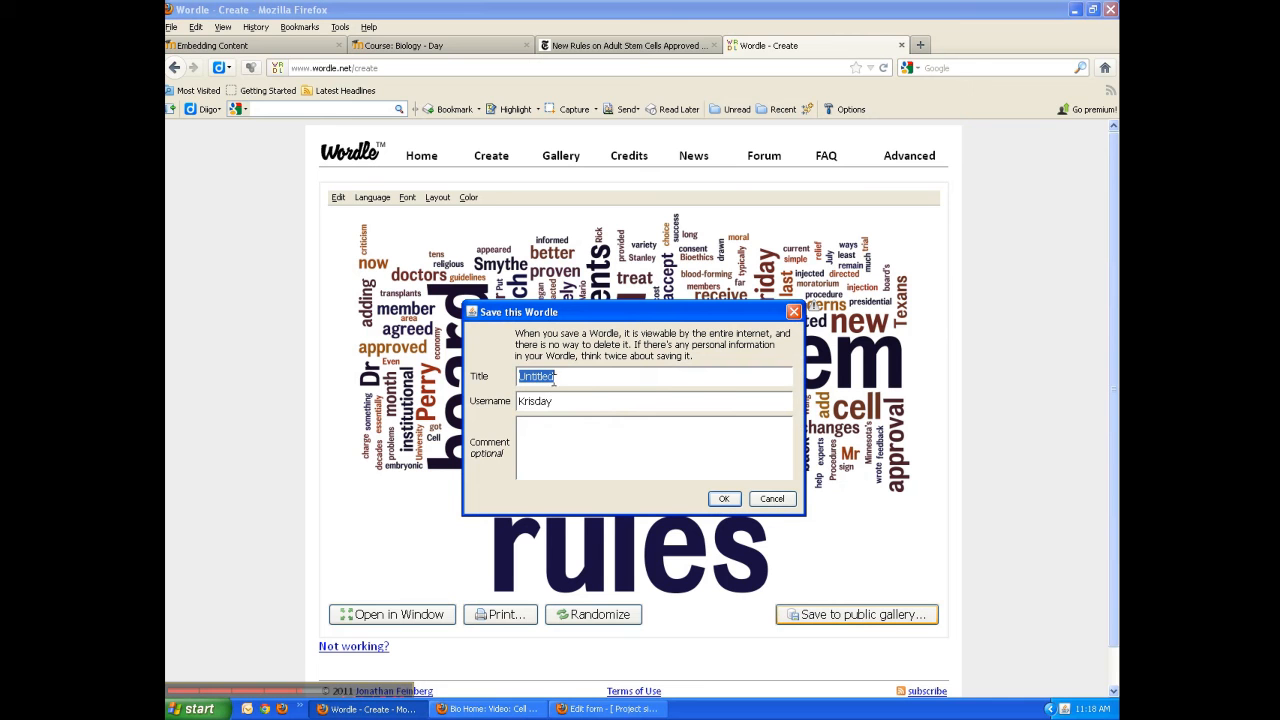
pyautogui.press('BackSpace')
pyautogui.write('Stem Cell Wordle')
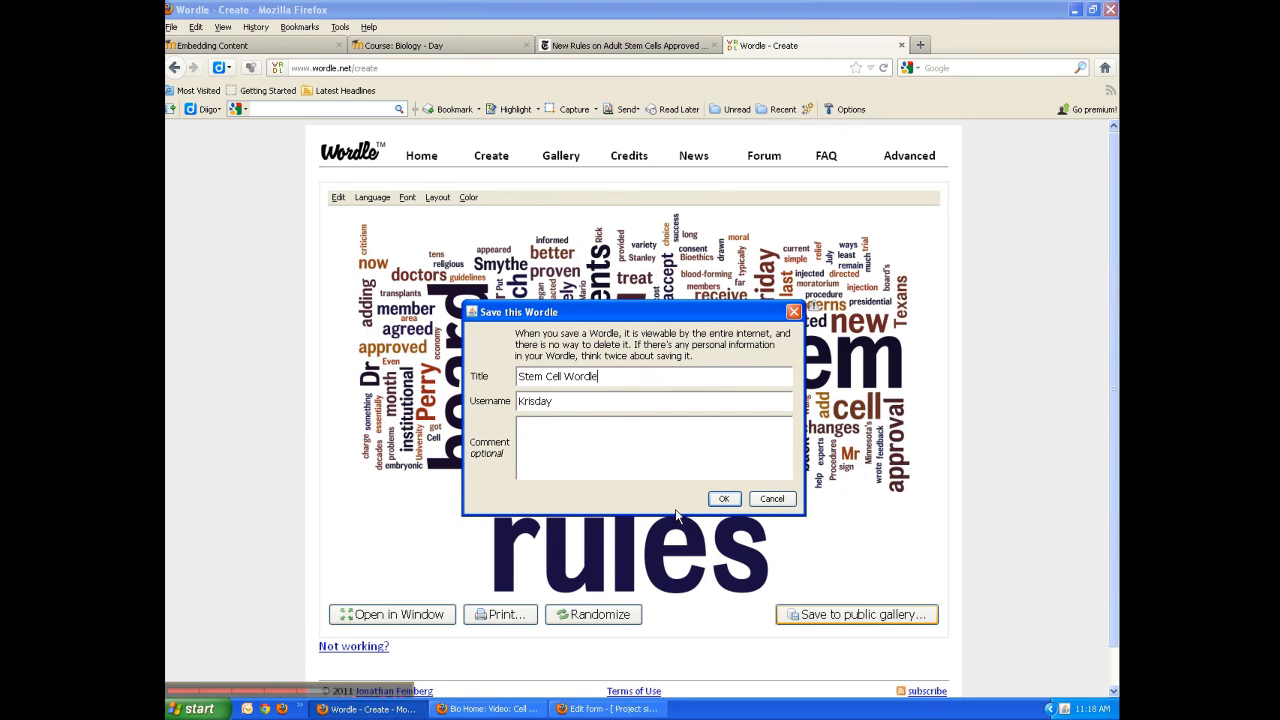
pyautogui.click(738, 498)
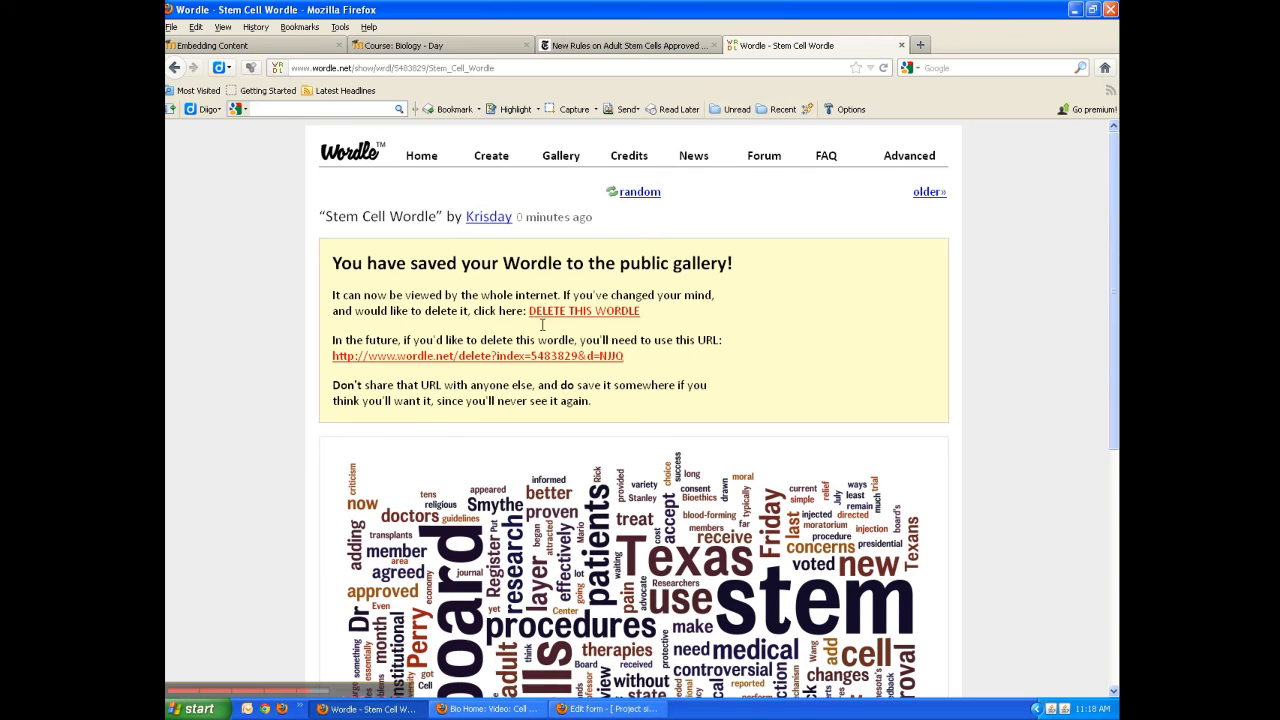
# Step: Copy the complete HTML embed code given beneath the saved word cloud
pyautogui.scroll(-7, 483, 370)
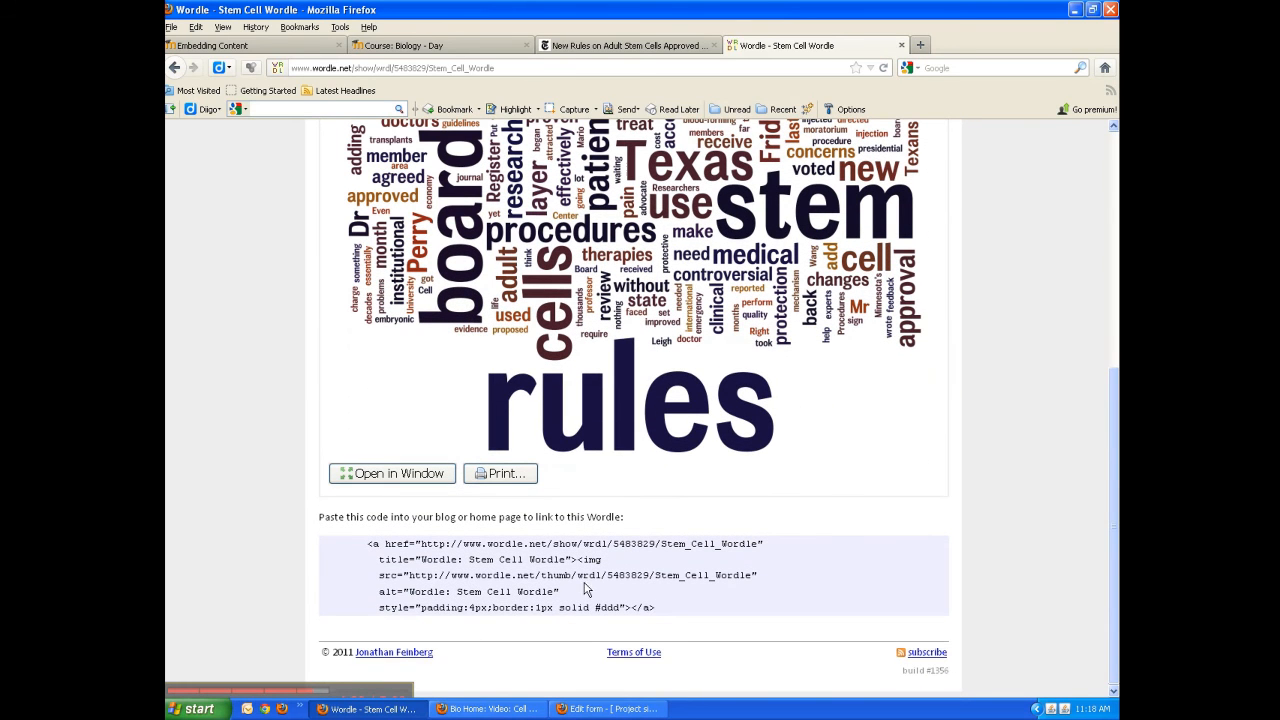
pyautogui.moveTo(657, 608); pyautogui.dragTo(360, 543)
pyautogui.rightClick(448, 562)
pyautogui.click(500, 578)
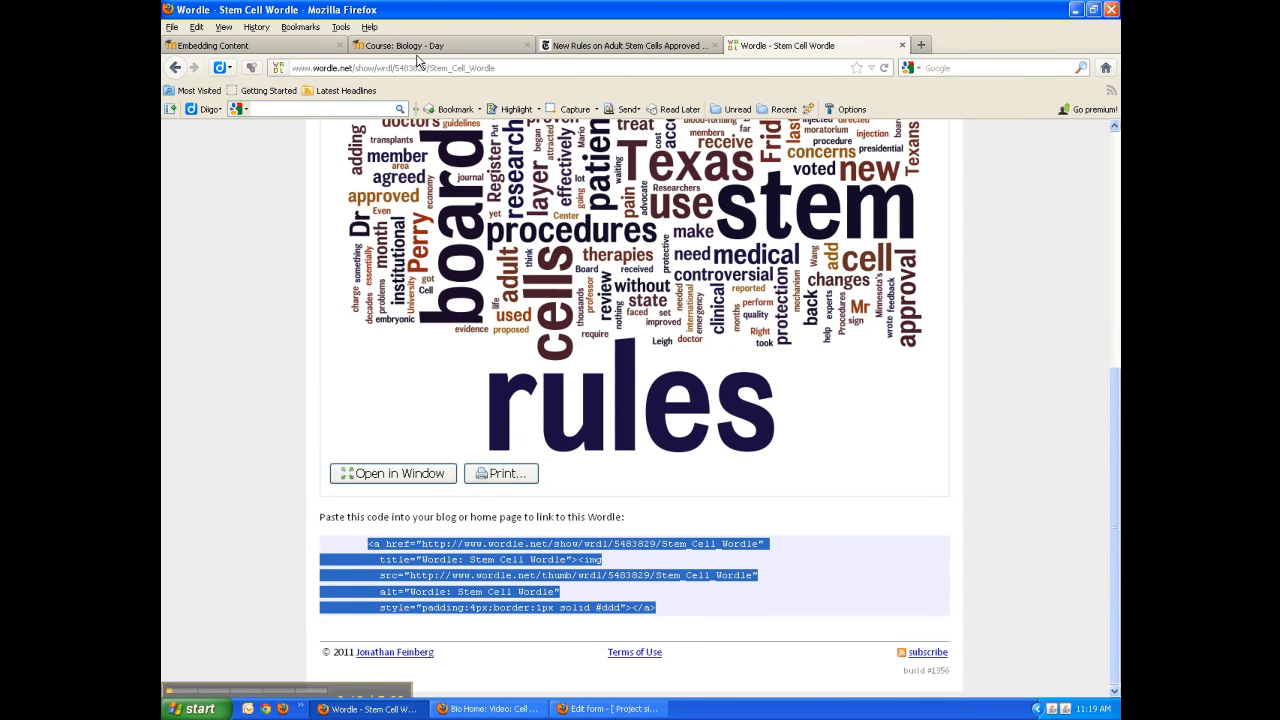
# Step: Switch to the Biology - Day course page and find Topic 3
pyautogui.click(418, 46)
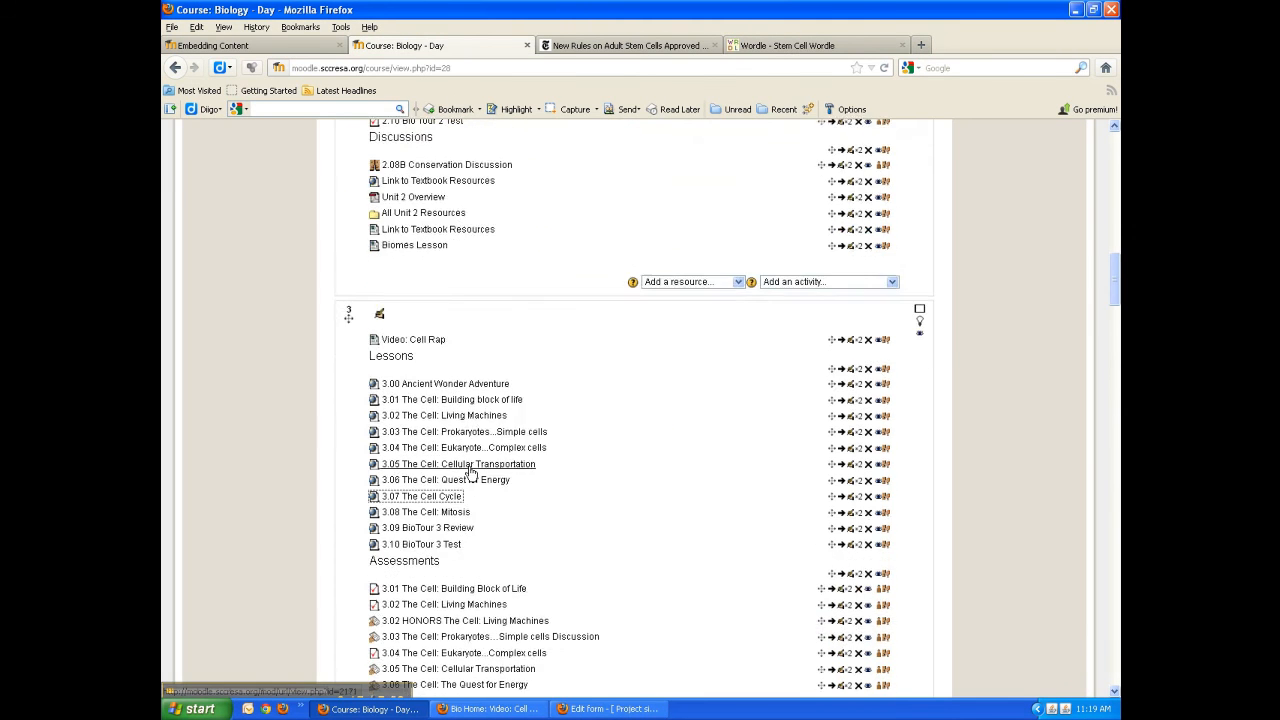
pyautogui.scroll(-3, 472, 472)
pyautogui.scroll(1, 465, 460)
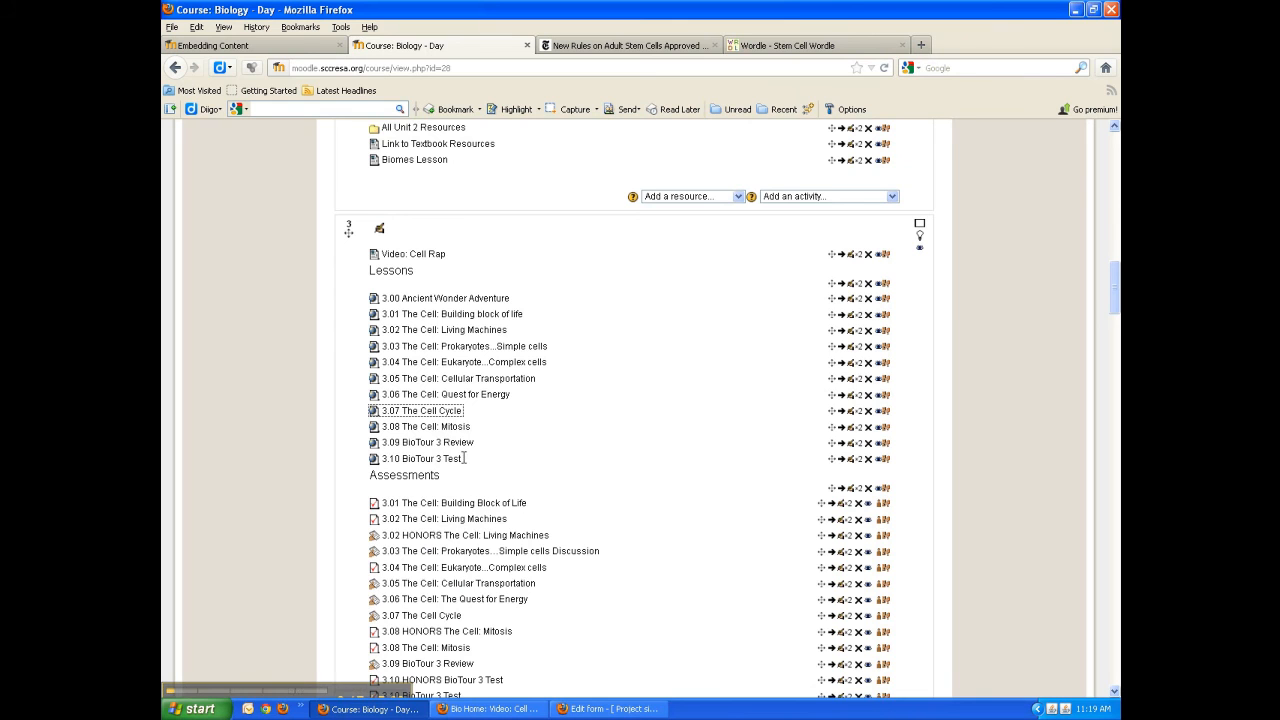
pyautogui.scroll(-4, 540, 500)
pyautogui.click(660, 594)
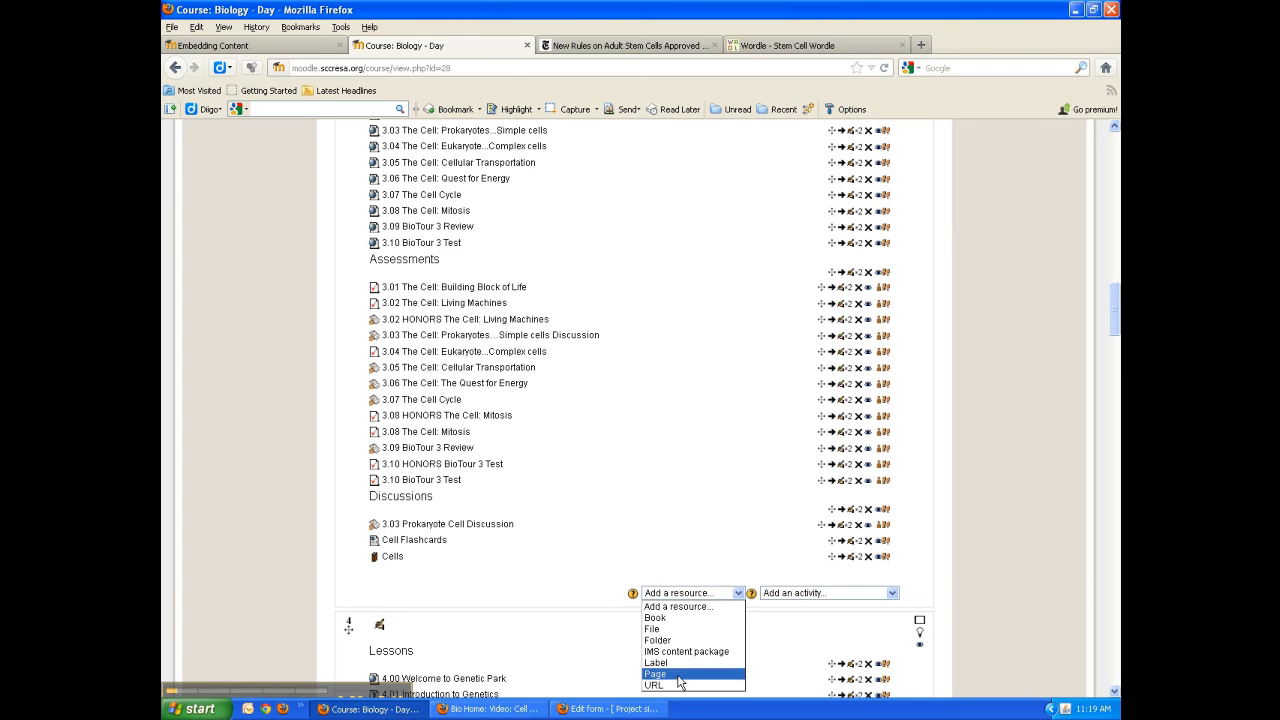
pyautogui.click(604, 540)
pyautogui.scroll(1, 610, 542)
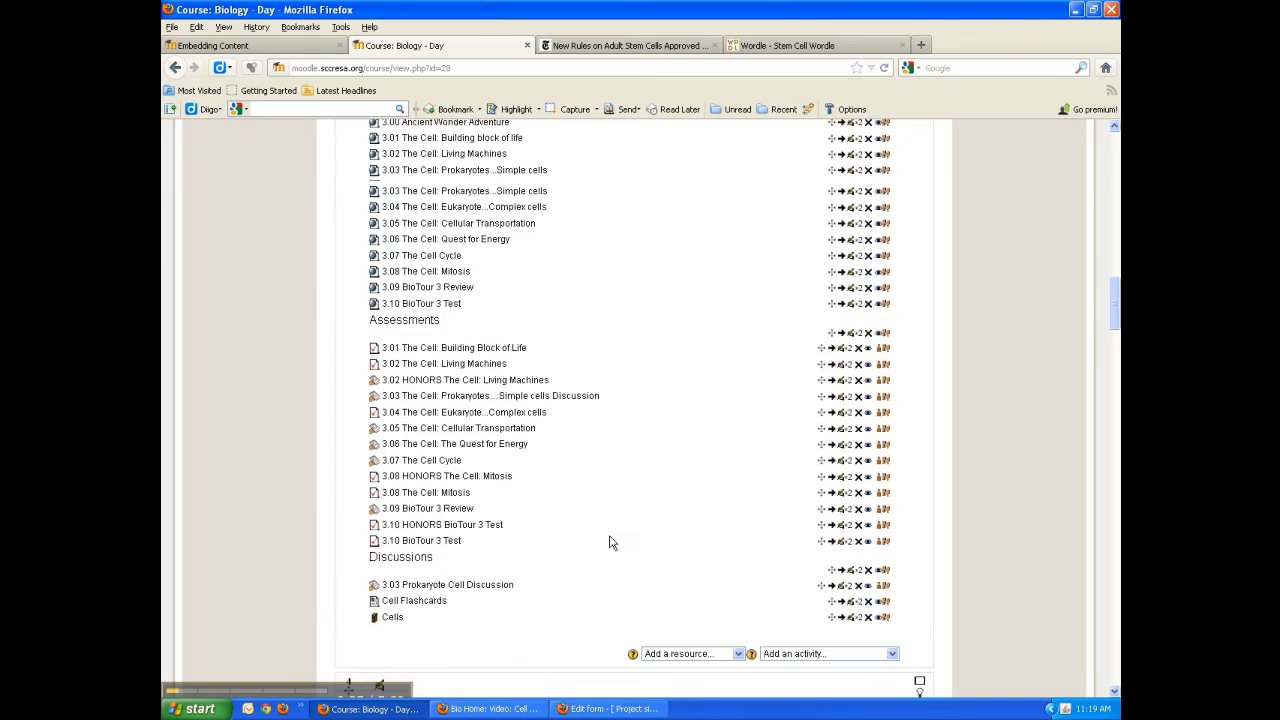
pyautogui.scroll(3, 610, 542)
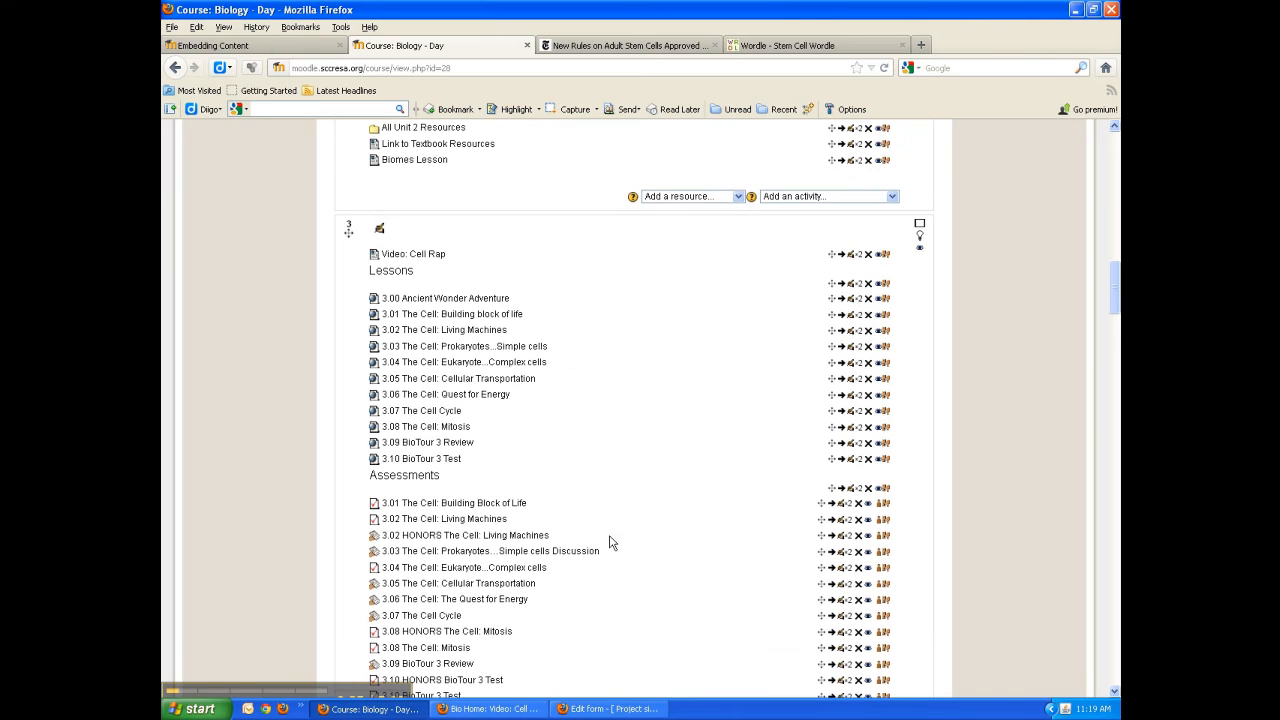
# Step: Edit the Topic 3 summary and insert the copied Wordle embed code through the HTML source editor
pyautogui.click(380, 233)
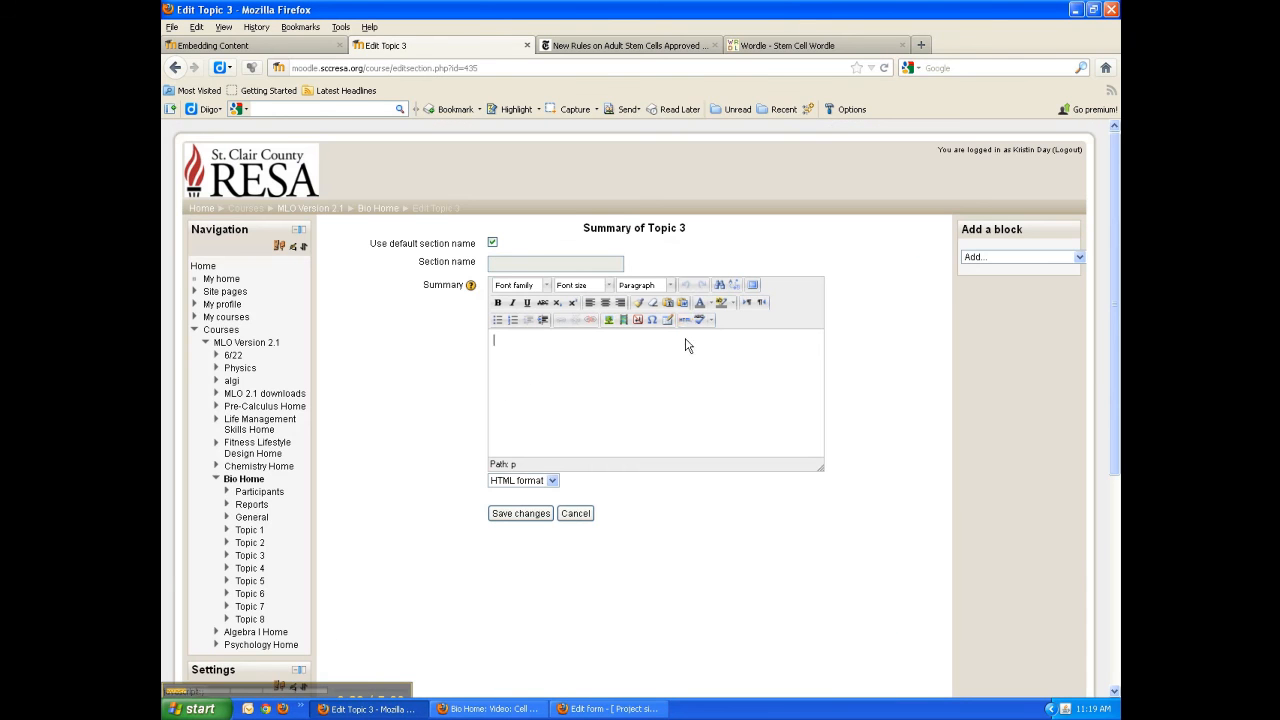
pyautogui.click(686, 330)
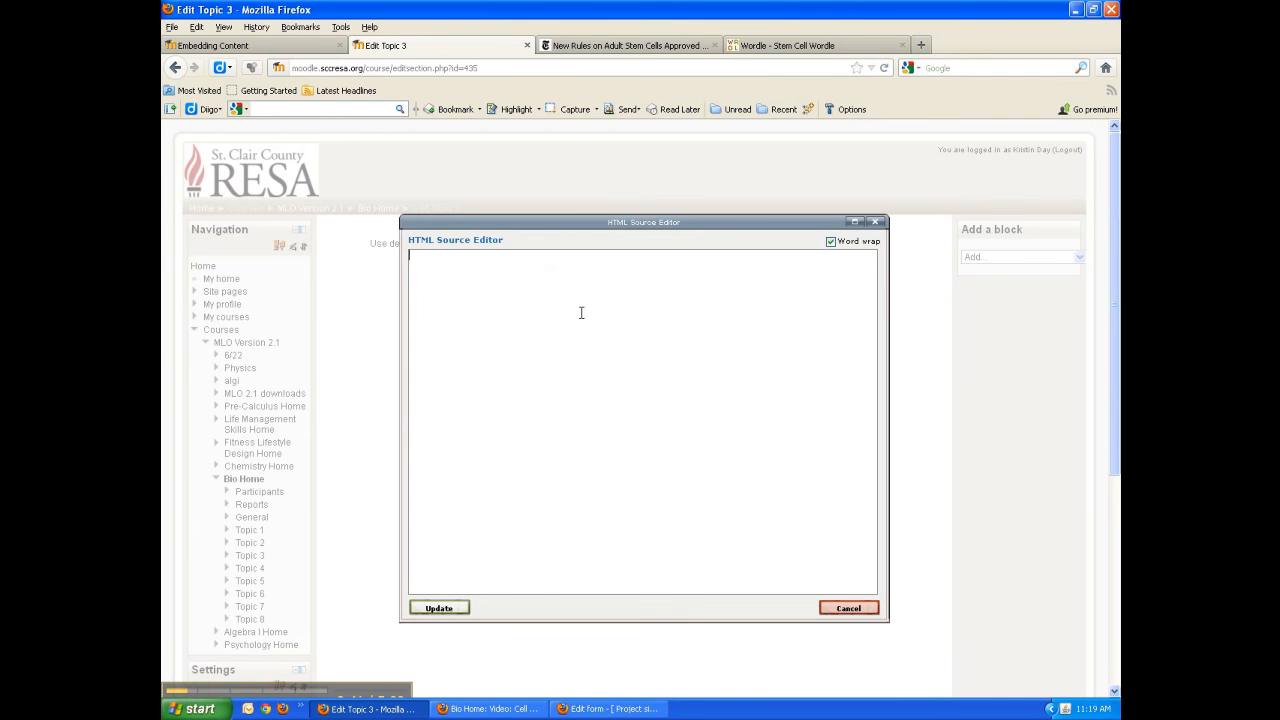
pyautogui.hotkey('ctrl', 'v')
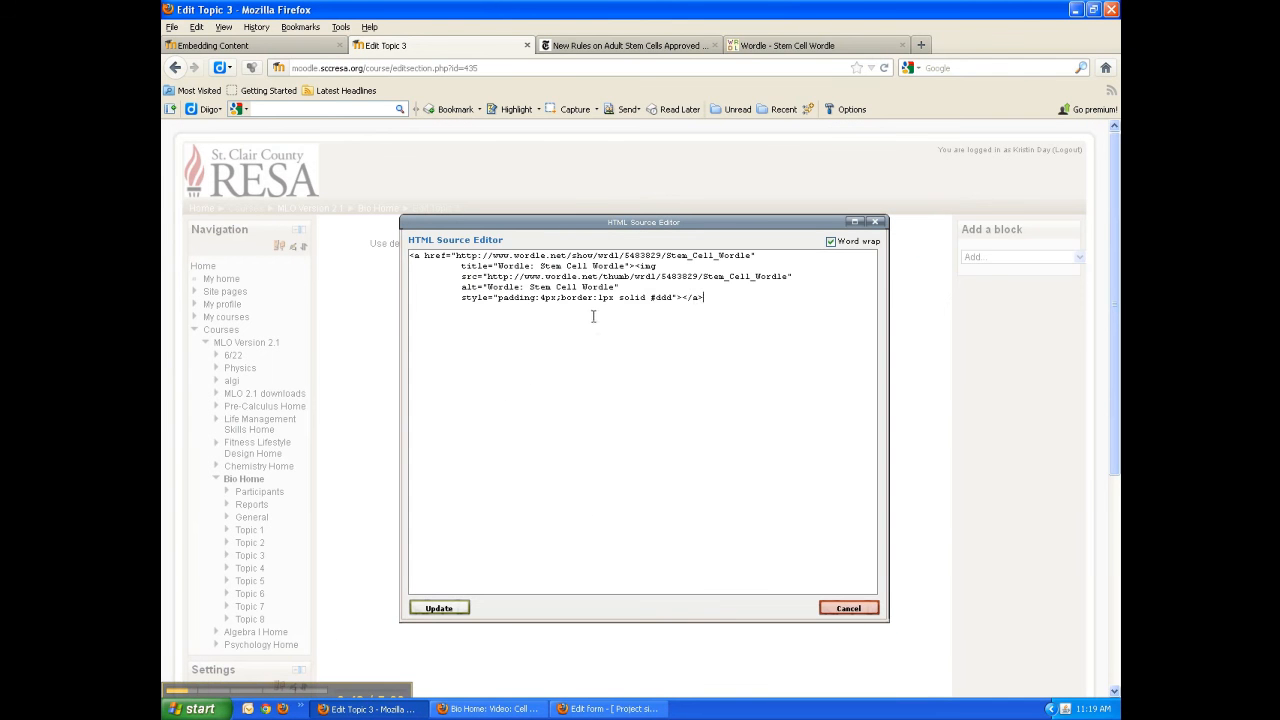
pyautogui.click(447, 609)
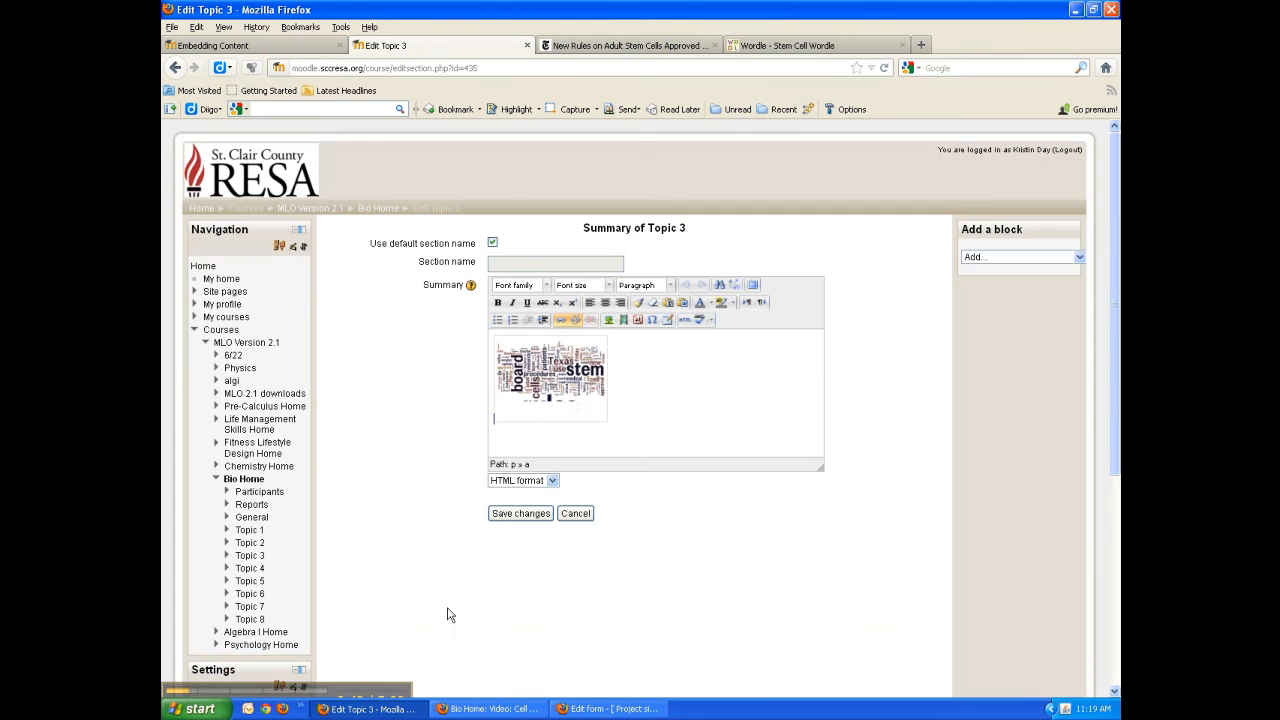
# Step: Enlarge the word cloud image in the Topic 3 summary to almost twice its size and save the changes
pyautogui.click(603, 418)
pyautogui.moveTo(607, 421); pyautogui.dragTo(688, 461)
pyautogui.scroll(-1, 660, 430)
pyautogui.scroll(2, 752, 428)
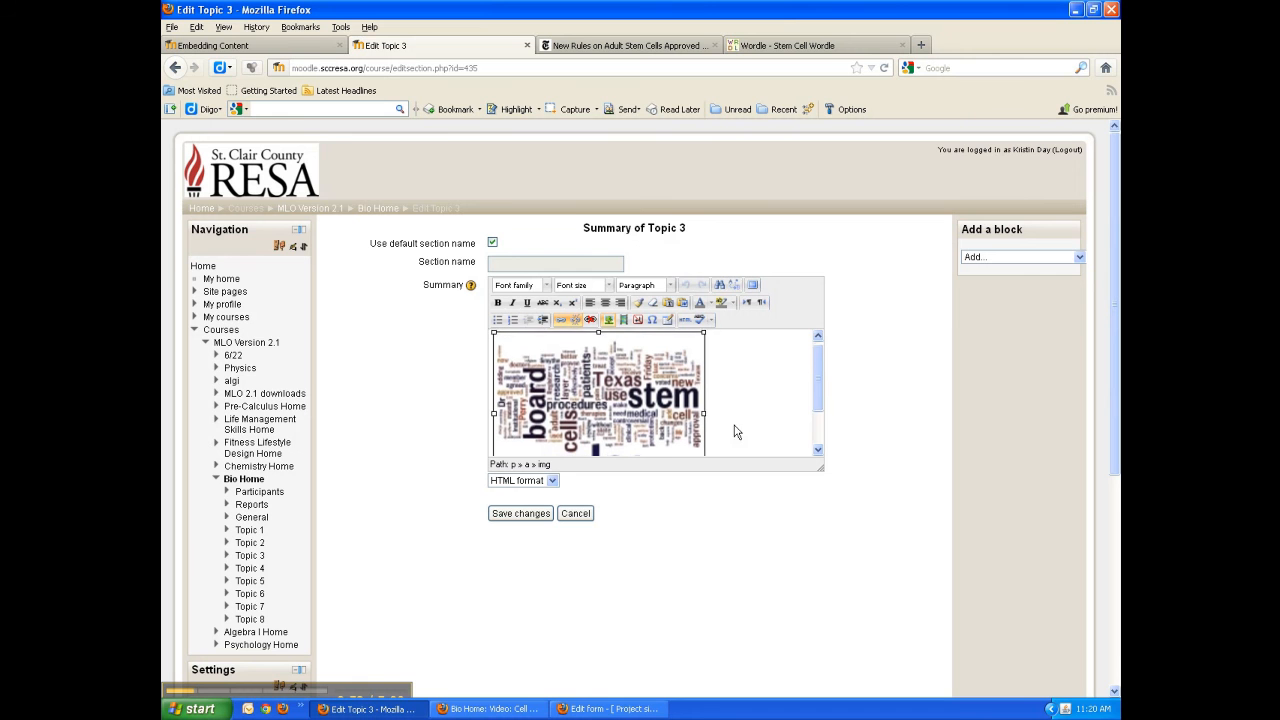
pyautogui.click(520, 513)
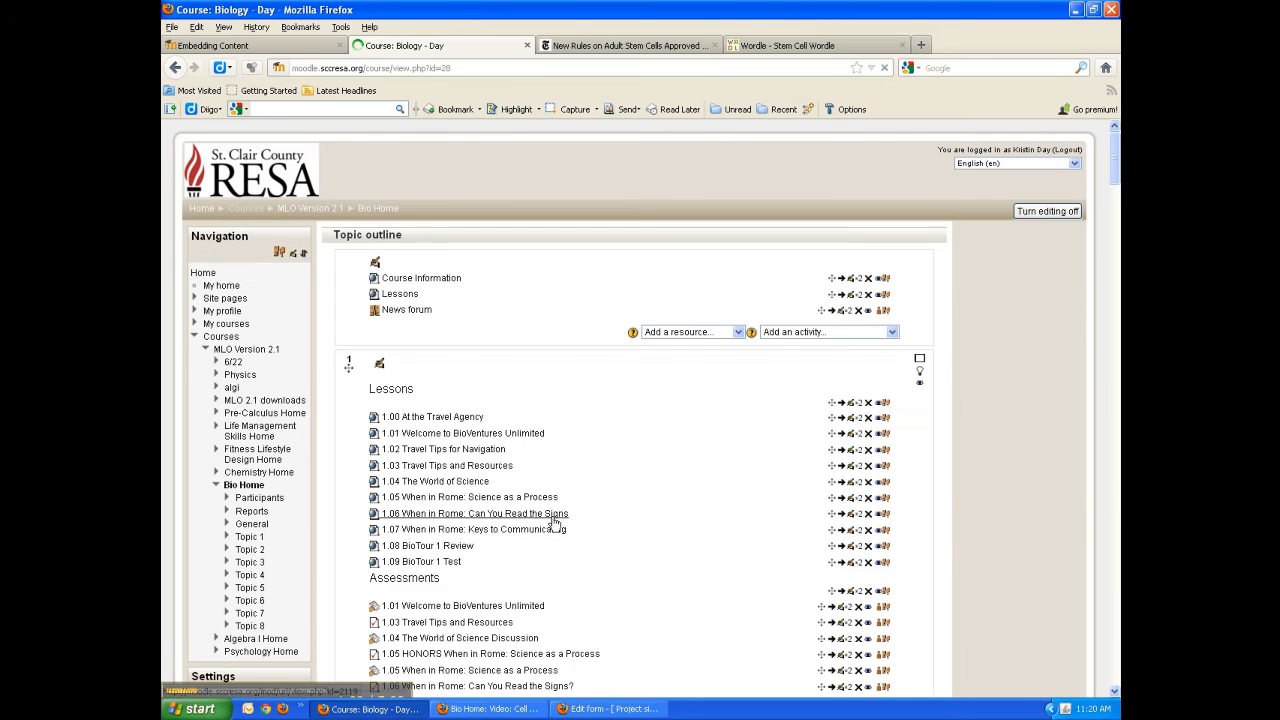
# Step: Check the embedded word cloud in Topic 3 of the course page and review the items listed beneath it
pyautogui.scroll(-7, 555, 524)
pyautogui.scroll(-10, 555, 524)
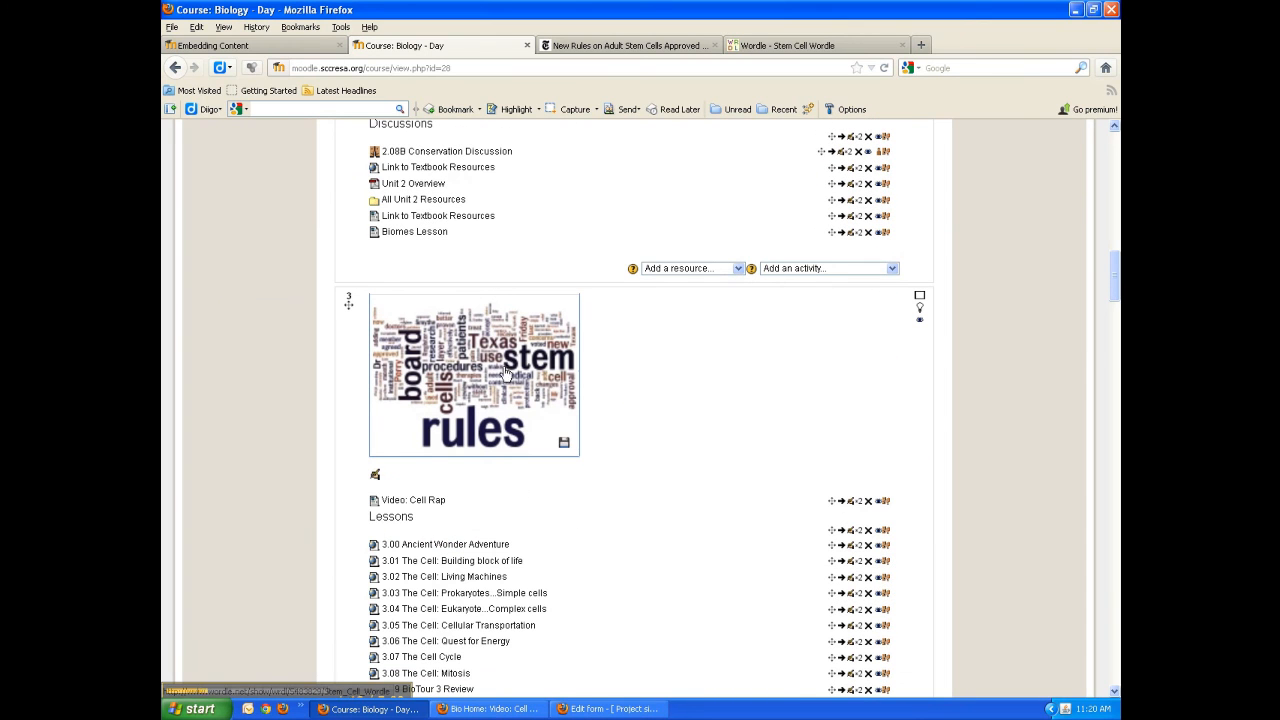
pyautogui.scroll(-3, 601, 303)
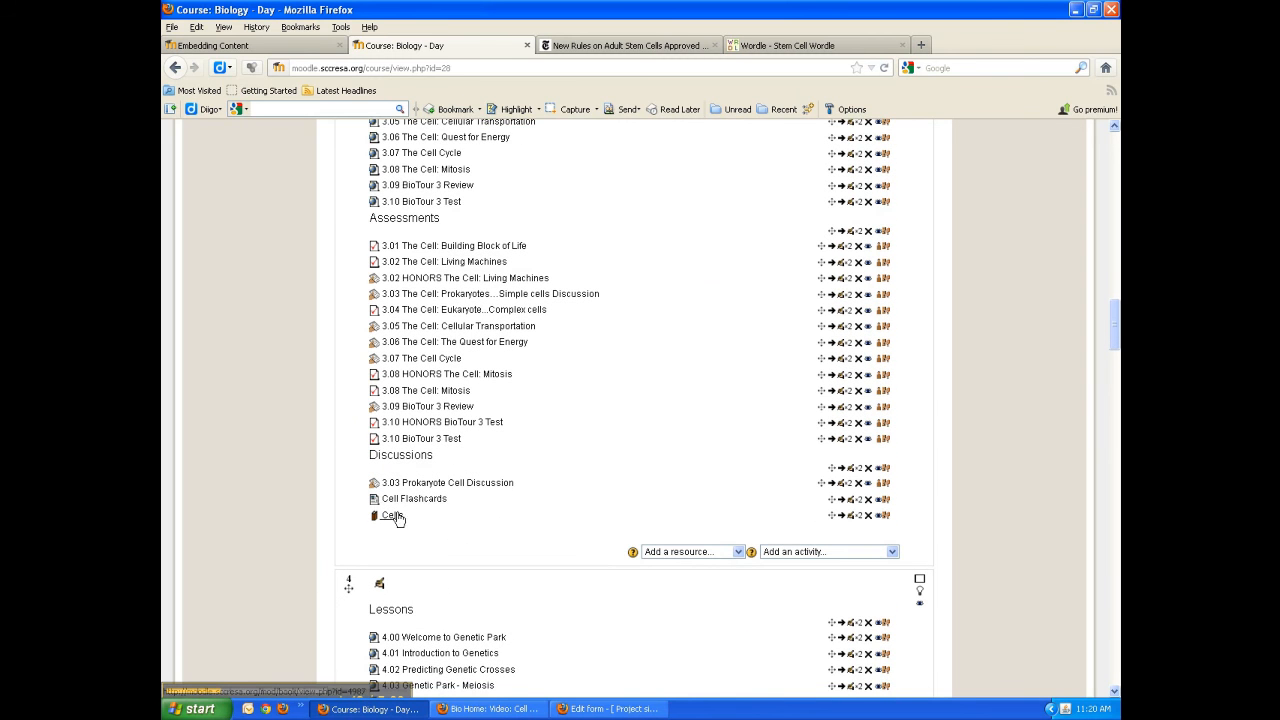
pyautogui.click(420, 500)
pyautogui.scroll(7, 574, 527)
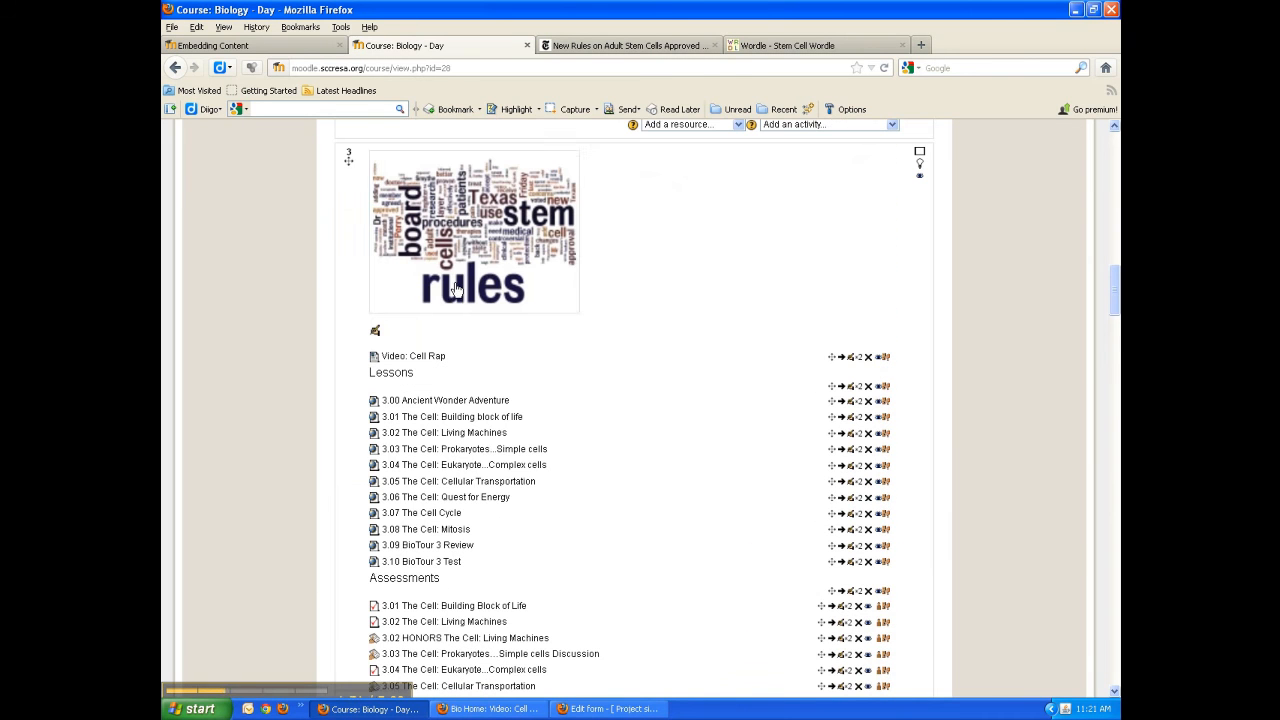